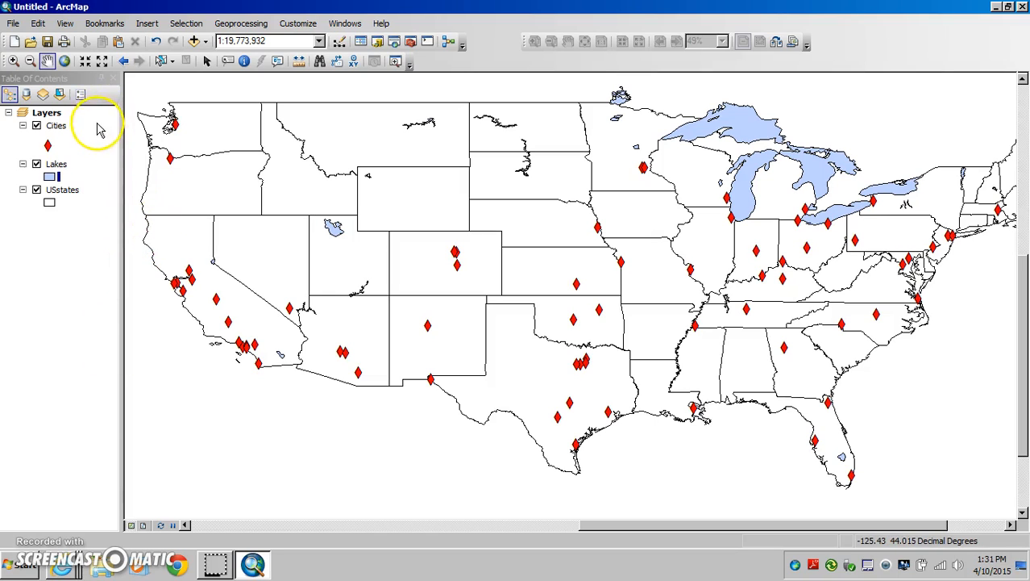
Switch the map to layout view and set the page's paper orientation to landscape.
left_click(68, 24)
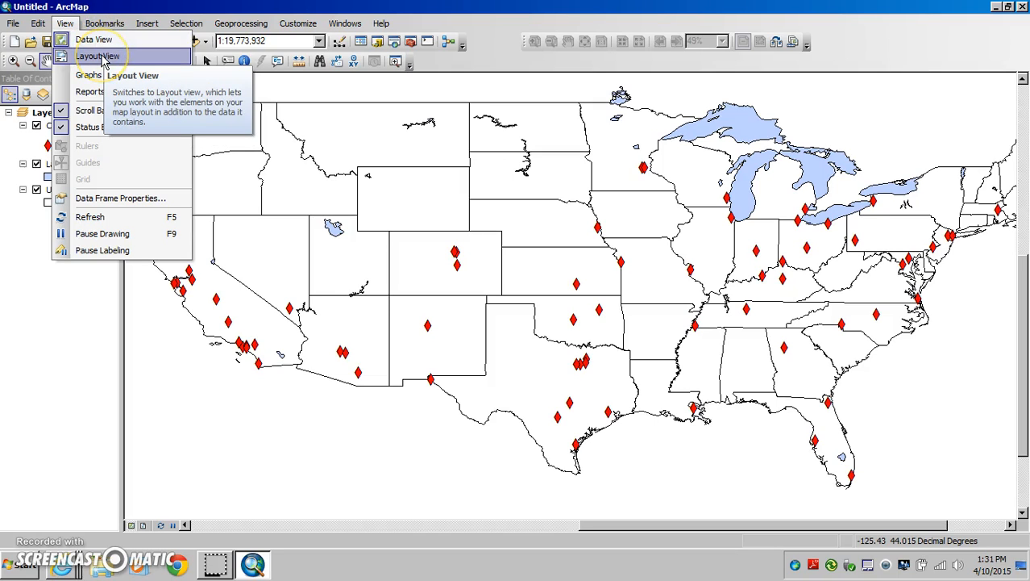
left_click(144, 525)
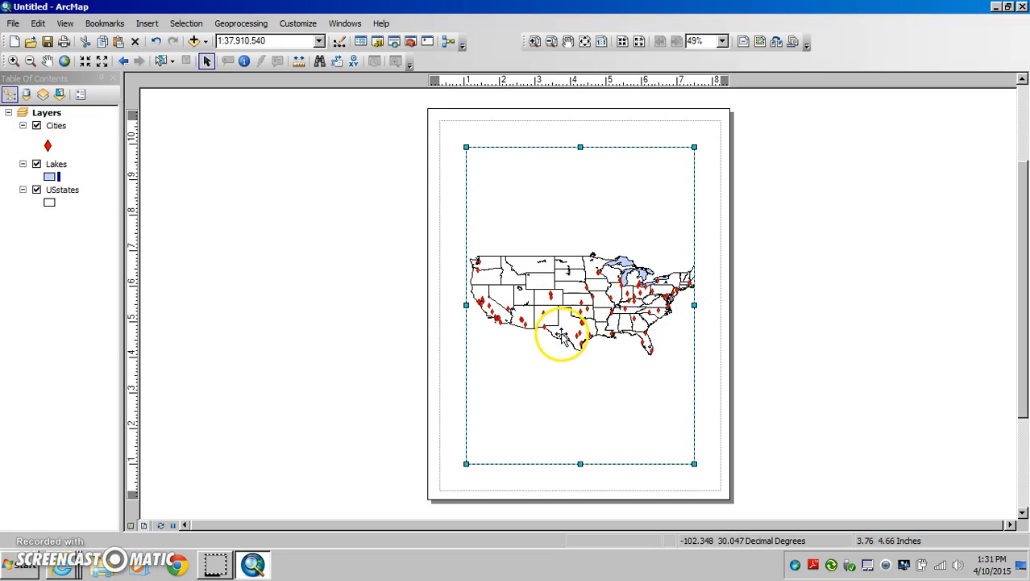
left_click(16, 24)
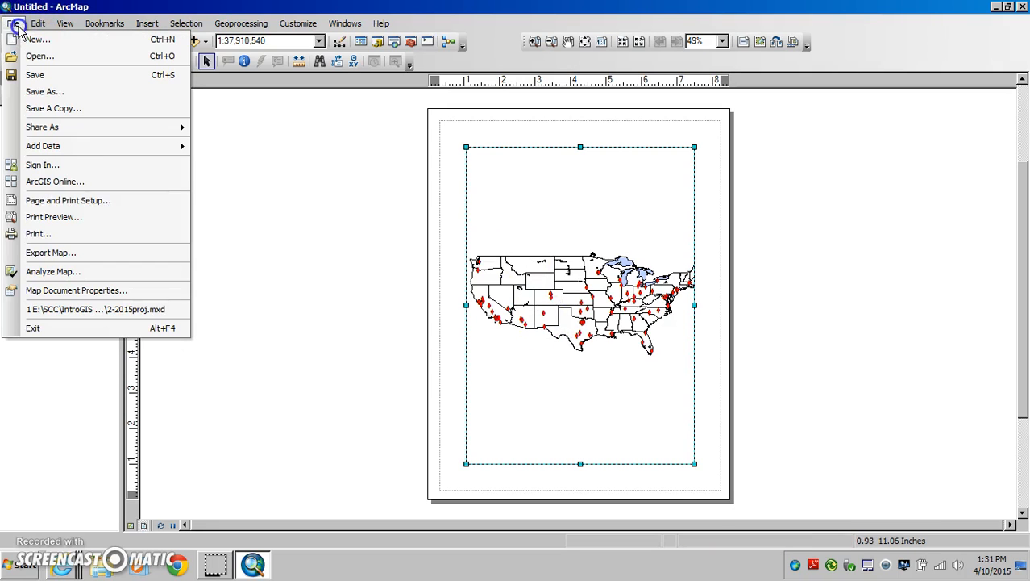
left_click(48, 207)
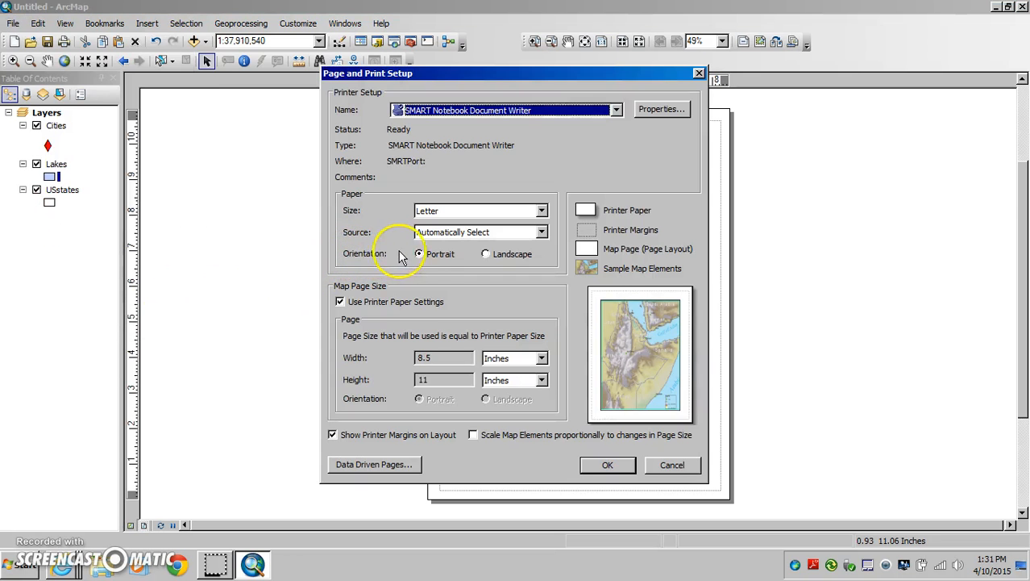
left_click(487, 254)
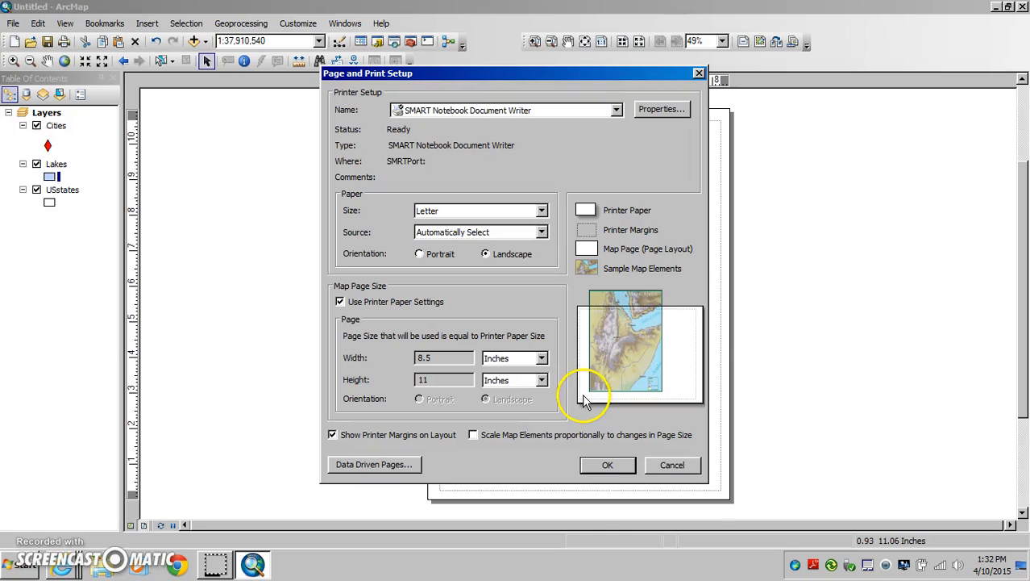
left_click(600, 465)
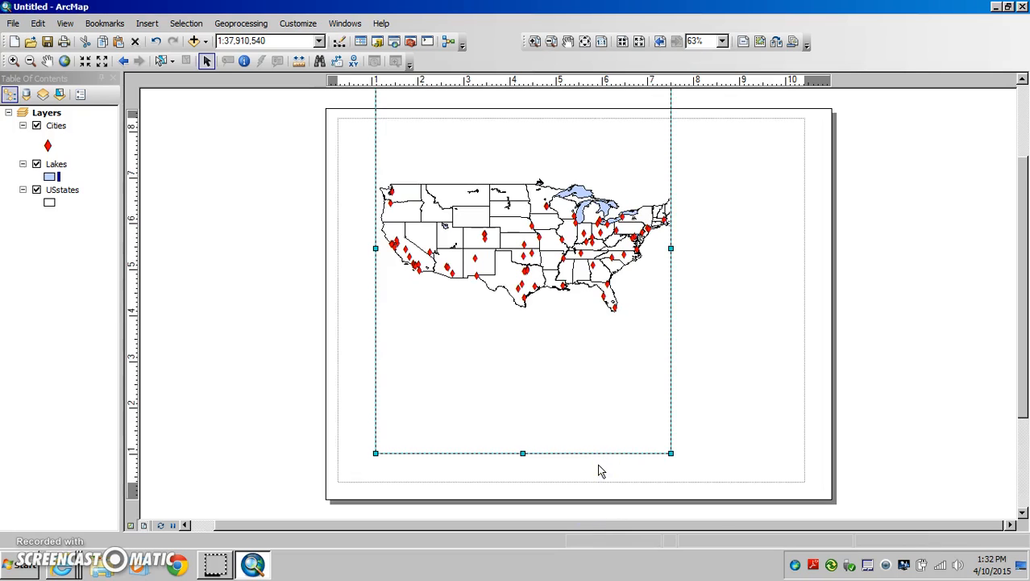
Resize the data frame to about 9.4 by 6.1 inches so that its height fits on the landscape page.
left_click(802, 396)
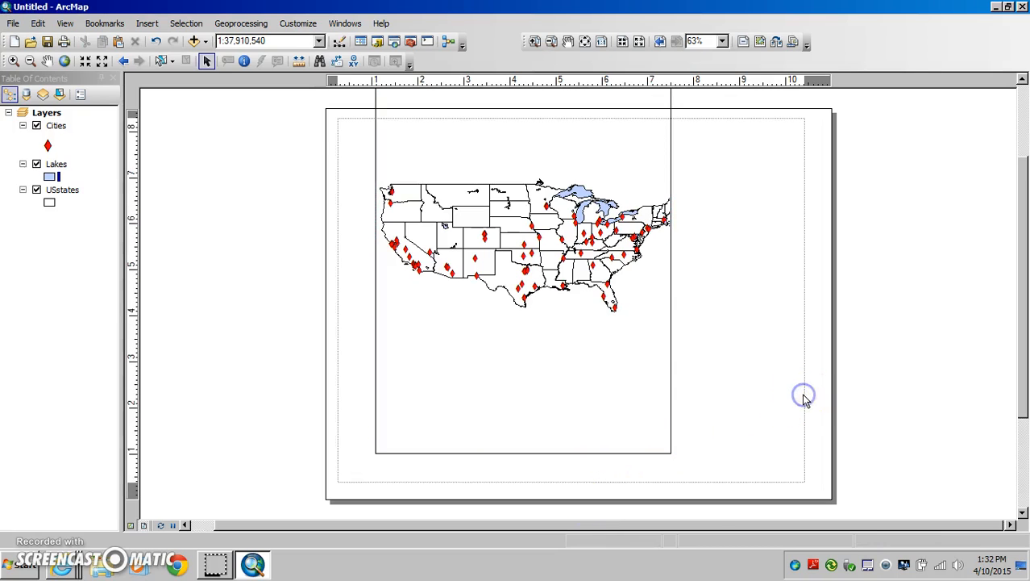
left_click_drag(1023, 342, 1012, 322)
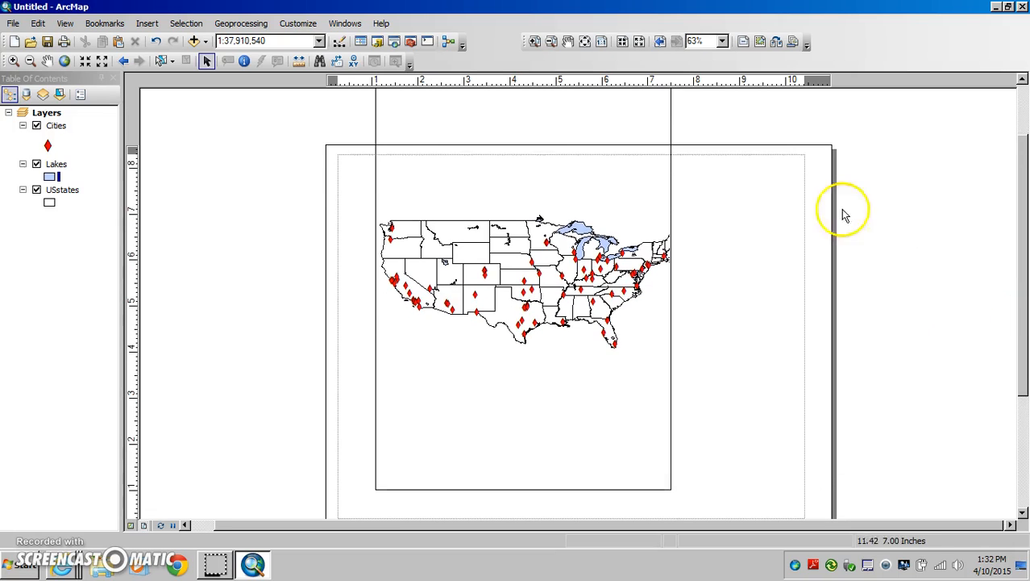
left_click(670, 133)
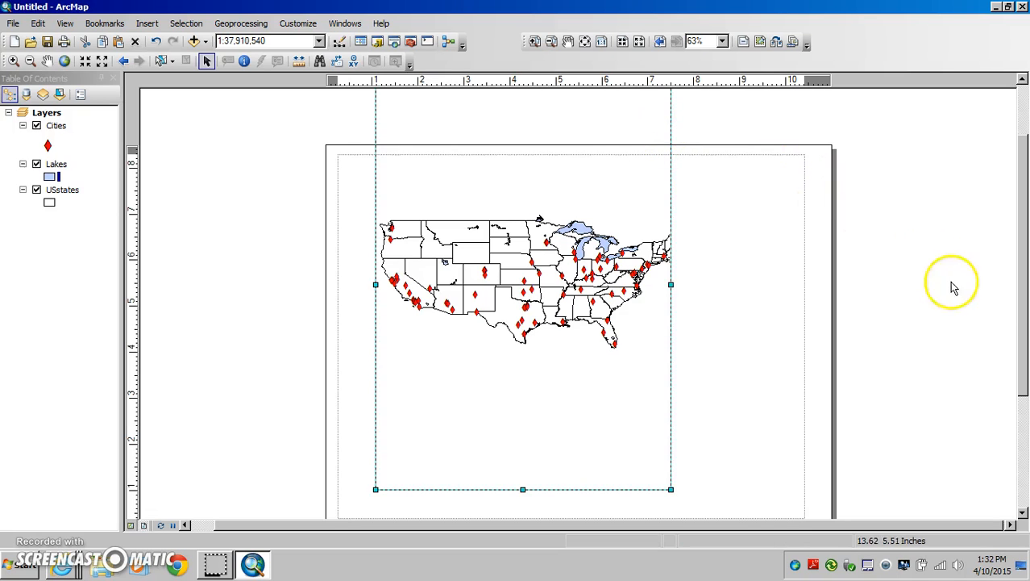
left_click_drag(1018, 298, 1023, 250)
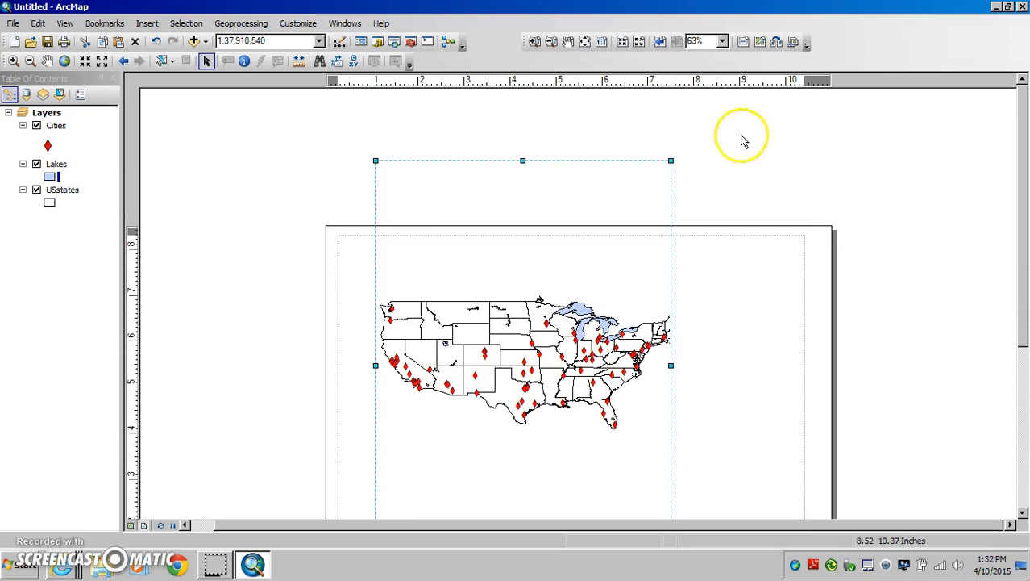
left_click_drag(671, 161, 806, 287)
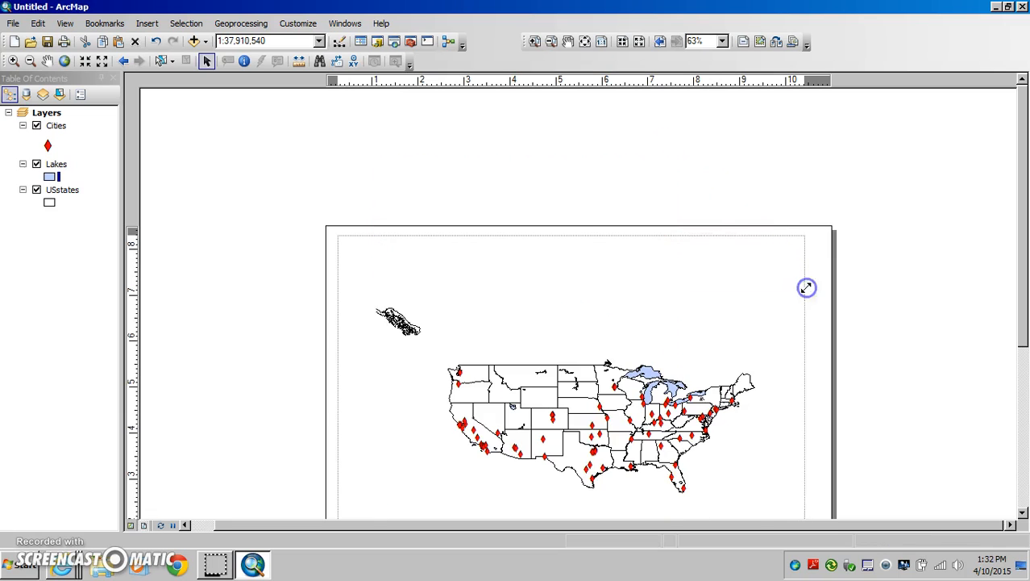
left_click_drag(1019, 278, 1022, 346)
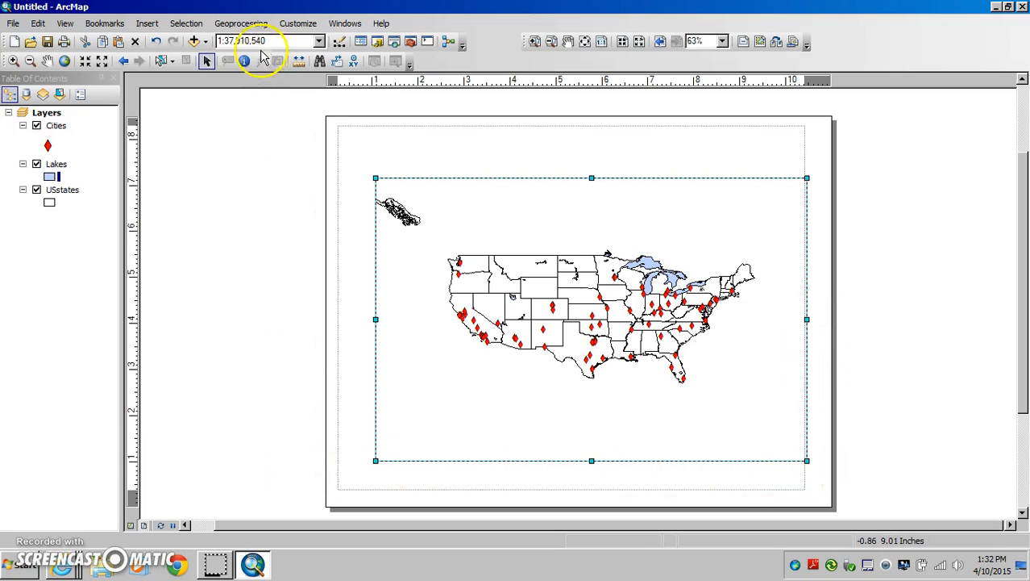
Insert a neatline inside the page margins with a 3.5 Point border and widen it slightly past the data frame's right edge.
left_click(151, 27)
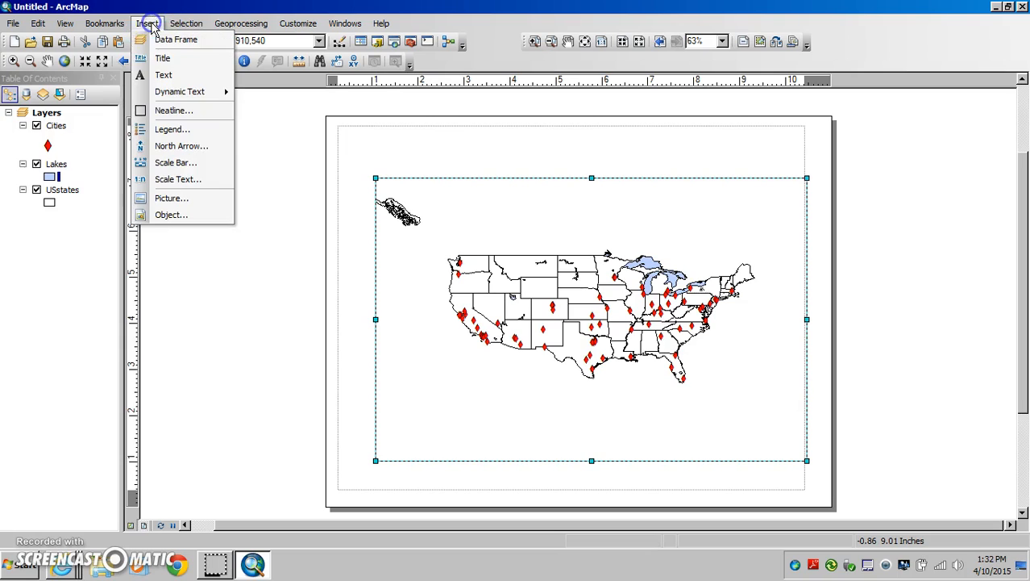
left_click(170, 113)
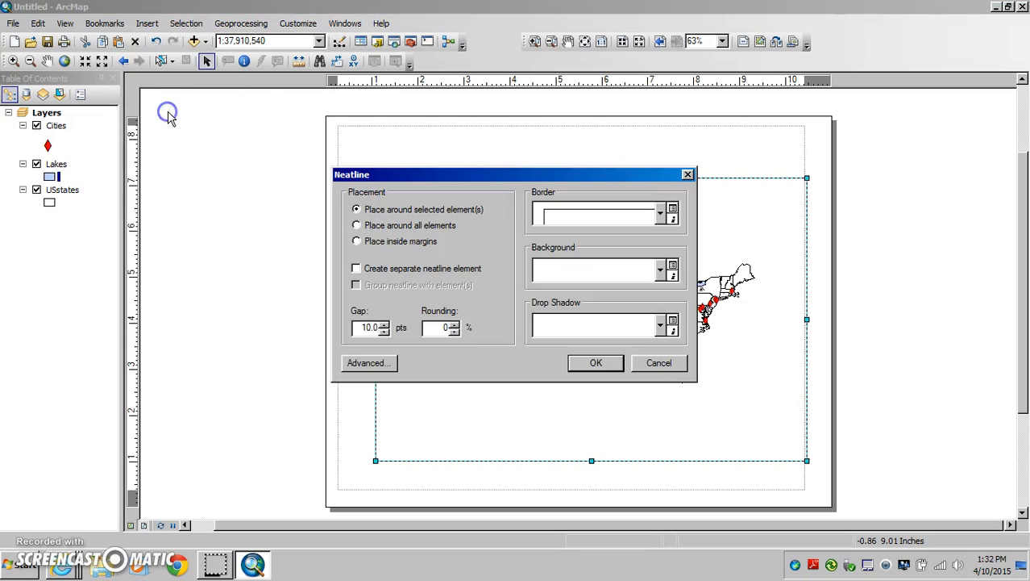
left_click_drag(390, 174, 371, 108)
left_click(337, 178)
left_click(408, 181)
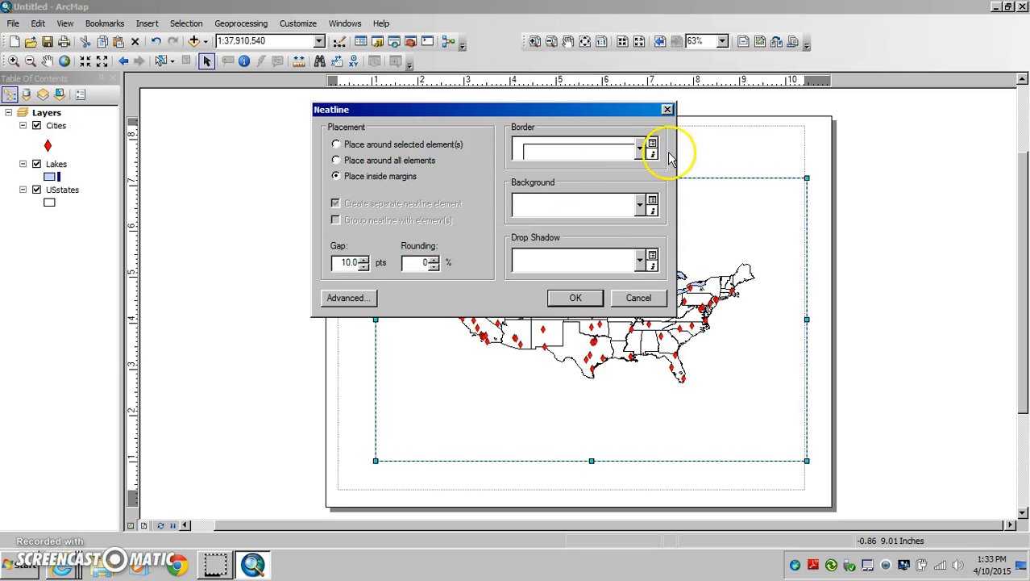
left_click(641, 150)
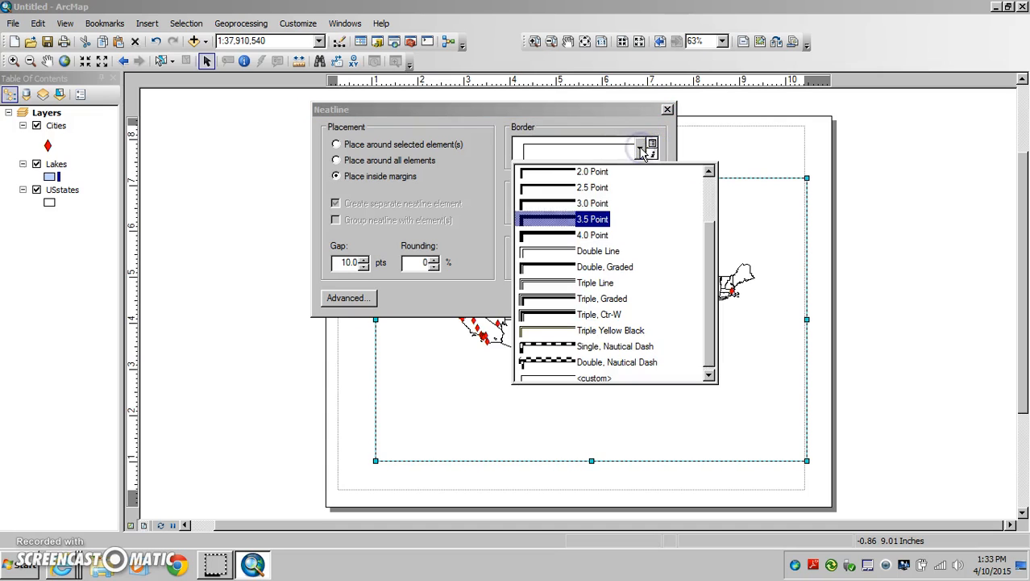
left_click(545, 218)
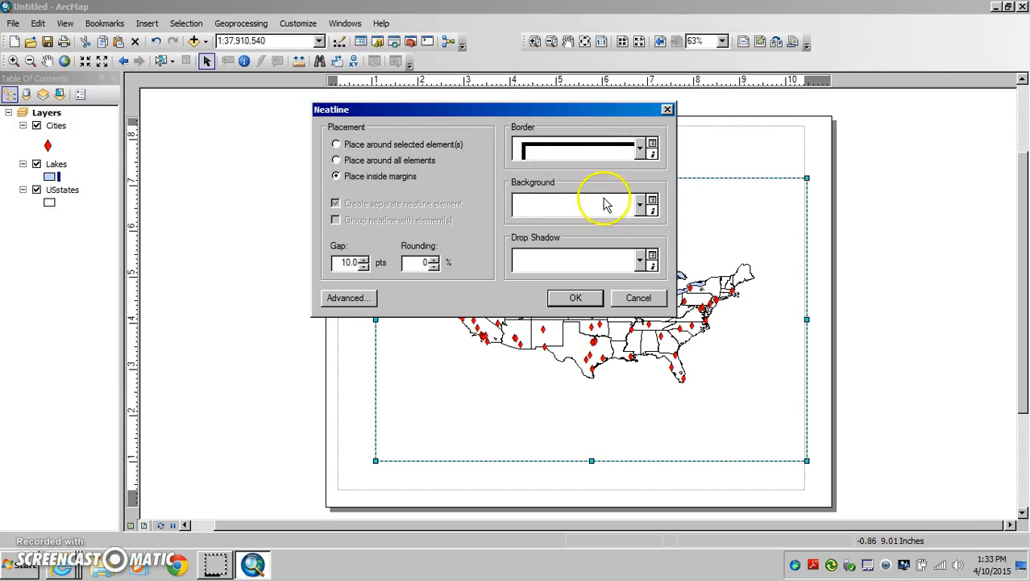
left_click(571, 297)
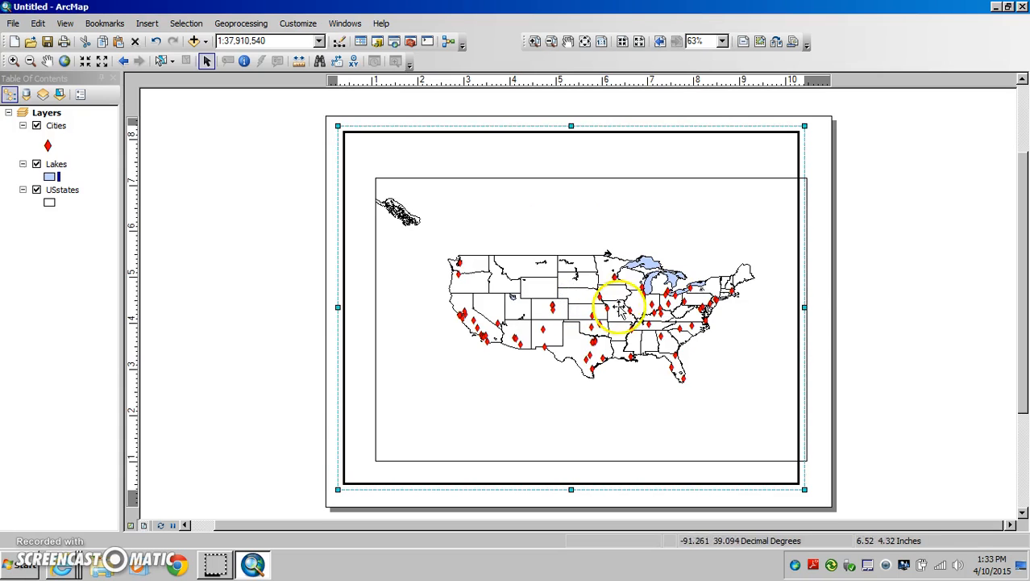
left_click_drag(804, 308, 817, 308)
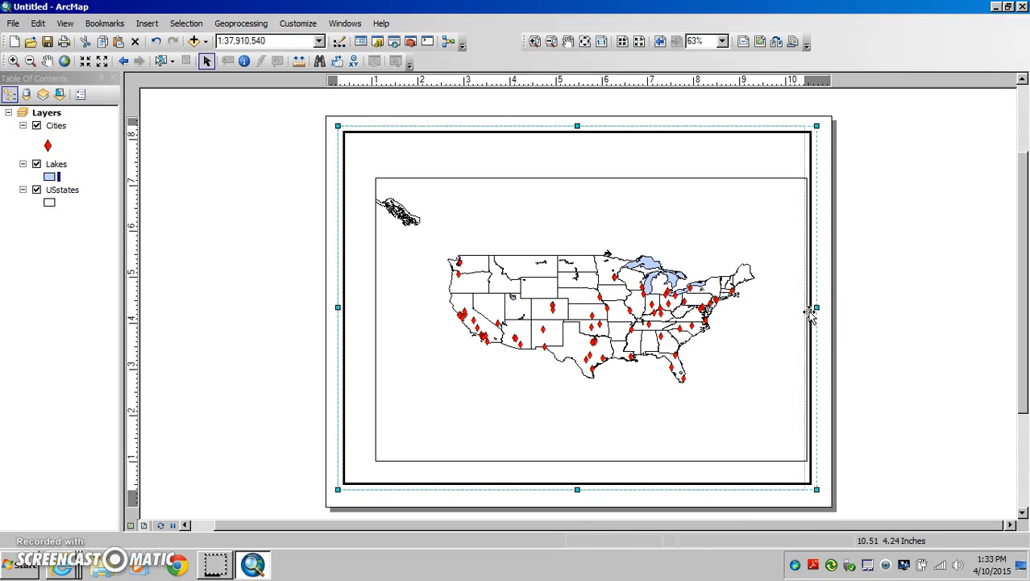
Return the map to its previous extent so the contiguous United States fills the data frame.
left_click(124, 63)
left_click(480, 210)
left_click(447, 133)
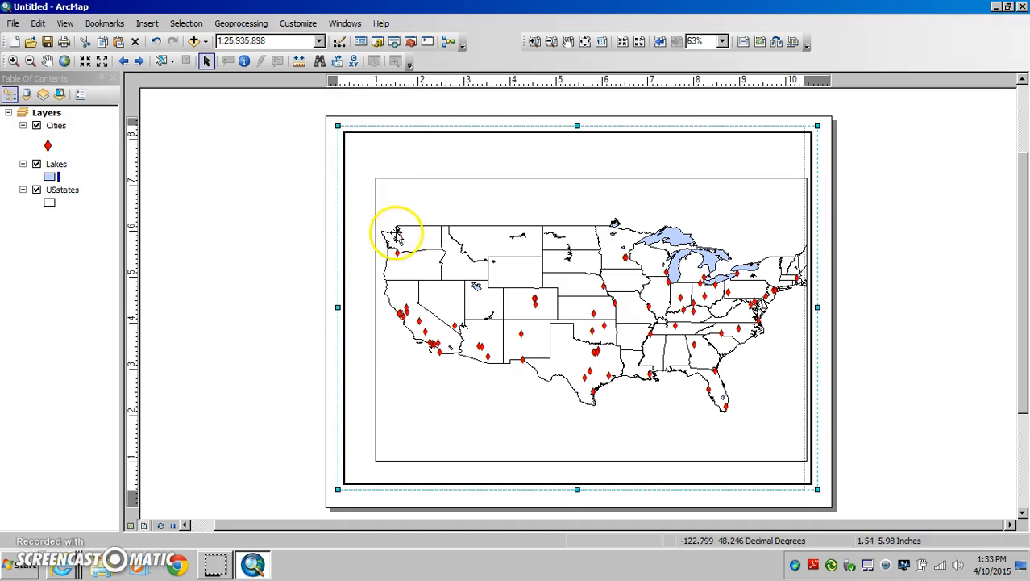
left_click(450, 207)
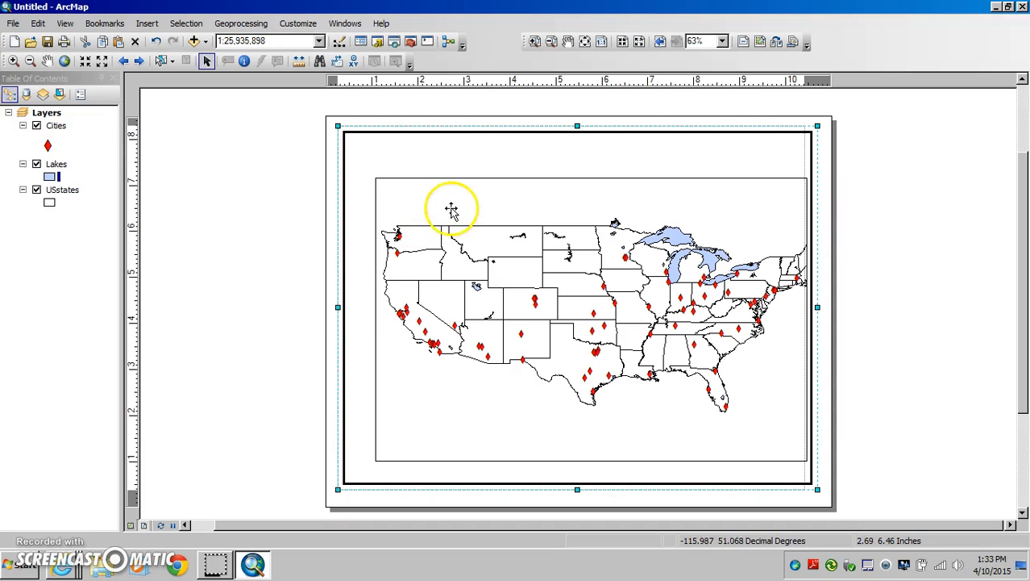
Reposition the data frame inside the neatline and shrink it to about 3.8 by 2.3 inches at the page's lower middle.
left_click_drag(447, 185, 422, 166)
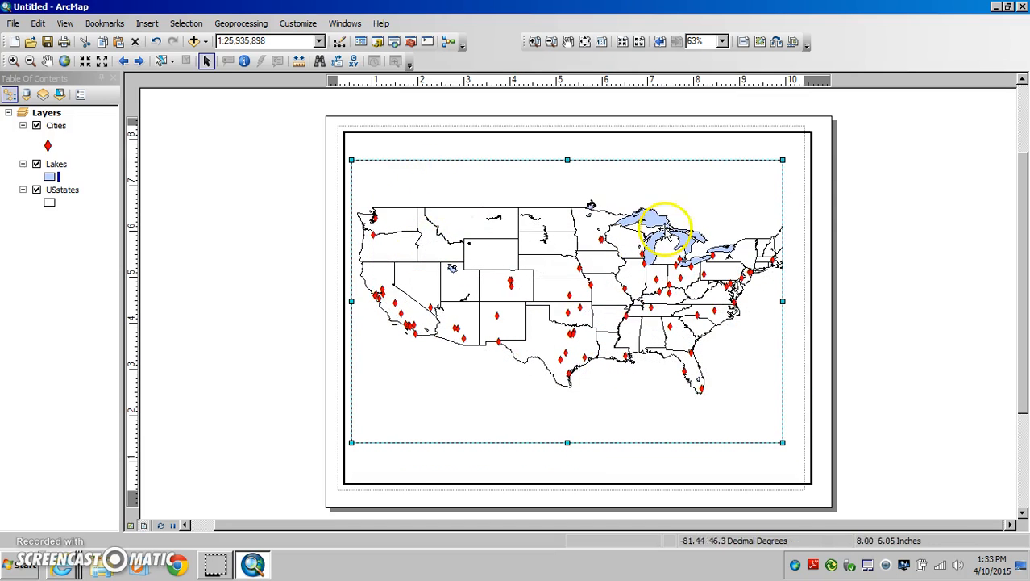
left_click_drag(783, 158, 527, 333)
left_click_drag(412, 345, 553, 347)
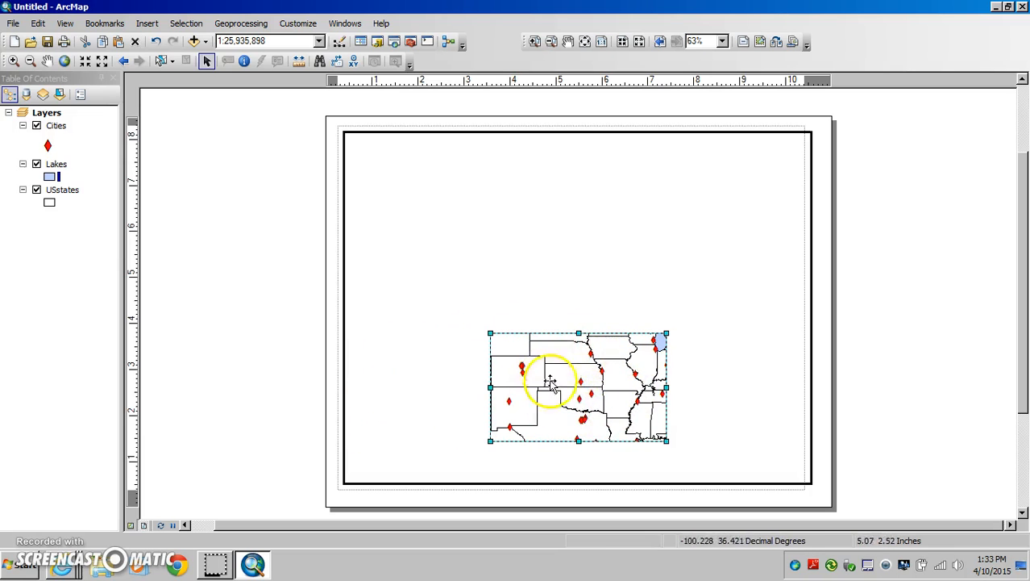
Zoom the map in on Missouri and pan it slightly to centre the state in the small data frame.
left_click(12, 62)
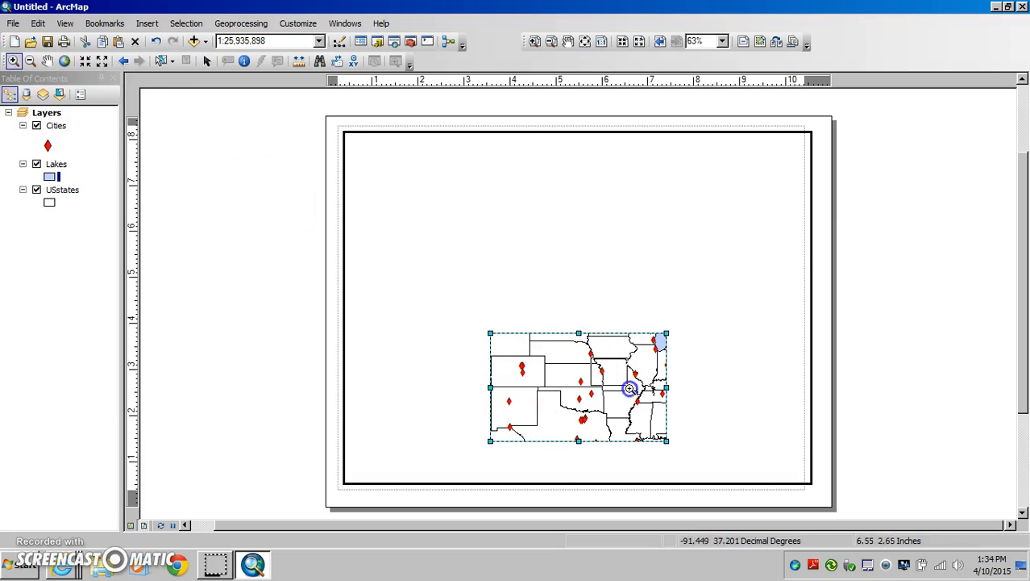
left_click_drag(656, 404, 651, 400)
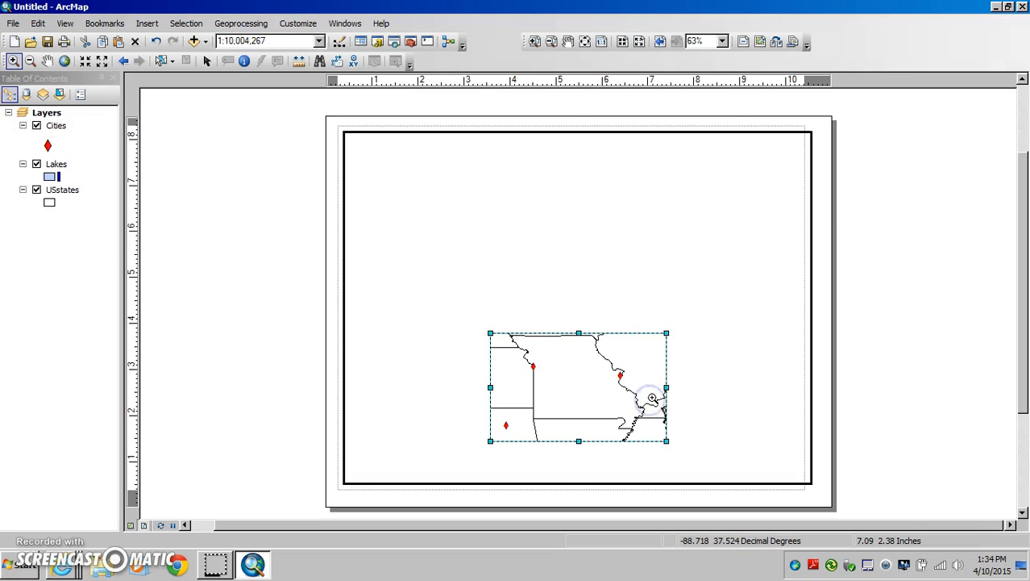
left_click(47, 60)
left_click_drag(586, 384, 585, 389)
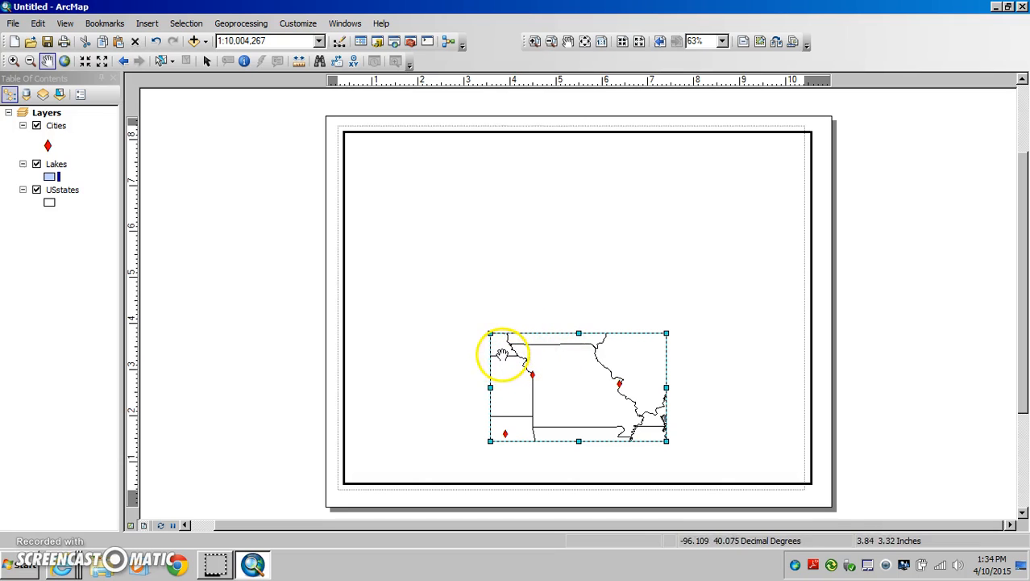
Enlarge the data frame to about 8 by 5.8 inches, extending up to the neatline's upper left area.
left_click(207, 64)
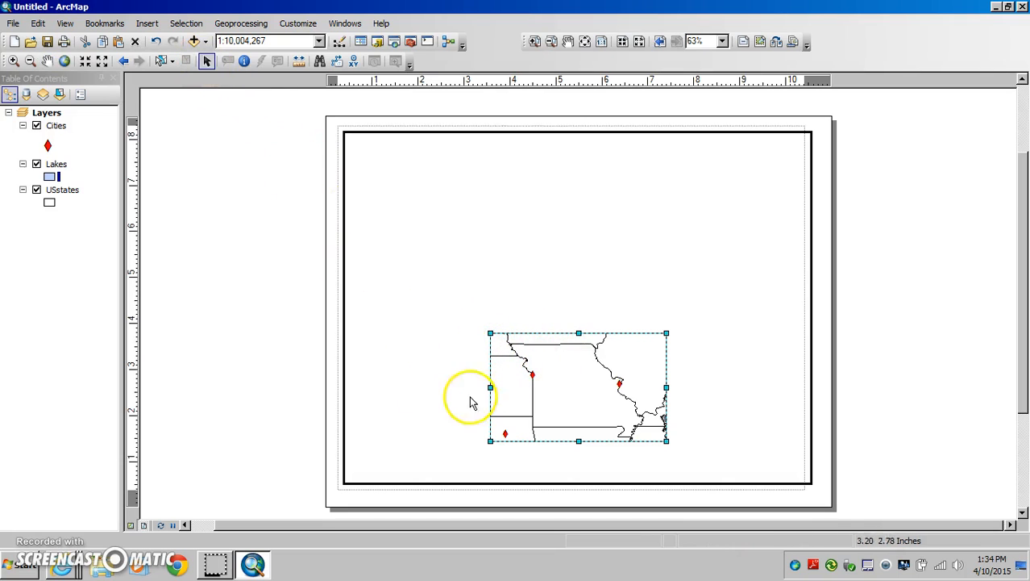
left_click_drag(489, 333, 353, 228)
left_click_drag(505, 246, 539, 242)
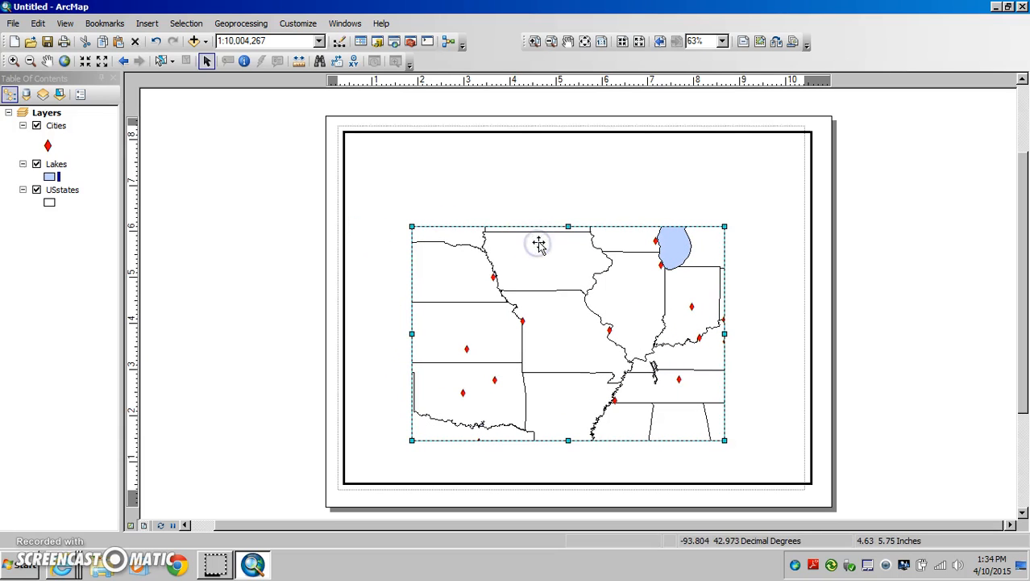
left_click_drag(412, 226, 357, 172)
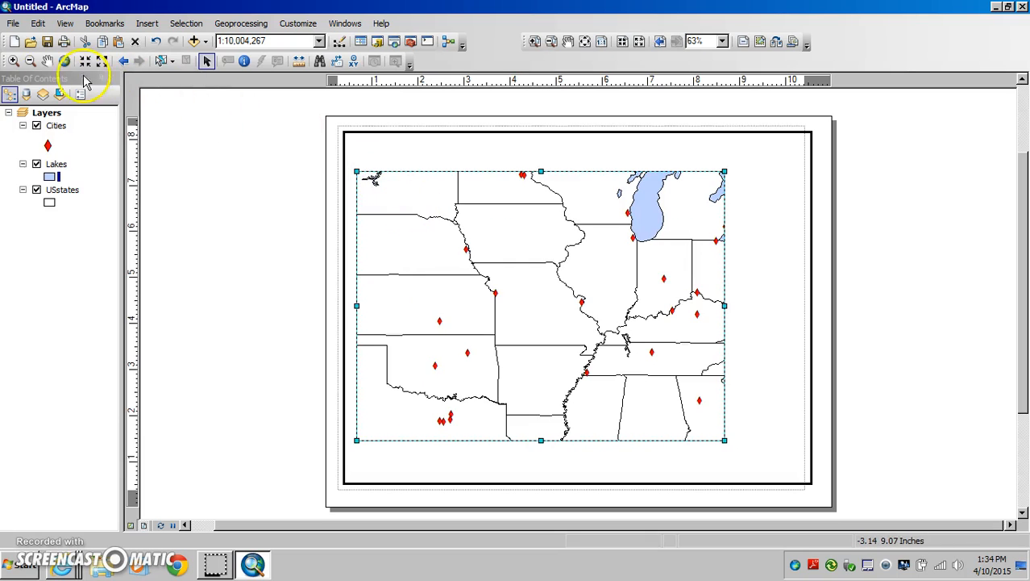
Zoom in on Missouri and shrink the data frame to about 4.6 by 3.4 inches in the page's lower left area.
left_click(13, 61)
left_click_drag(471, 257, 613, 371)
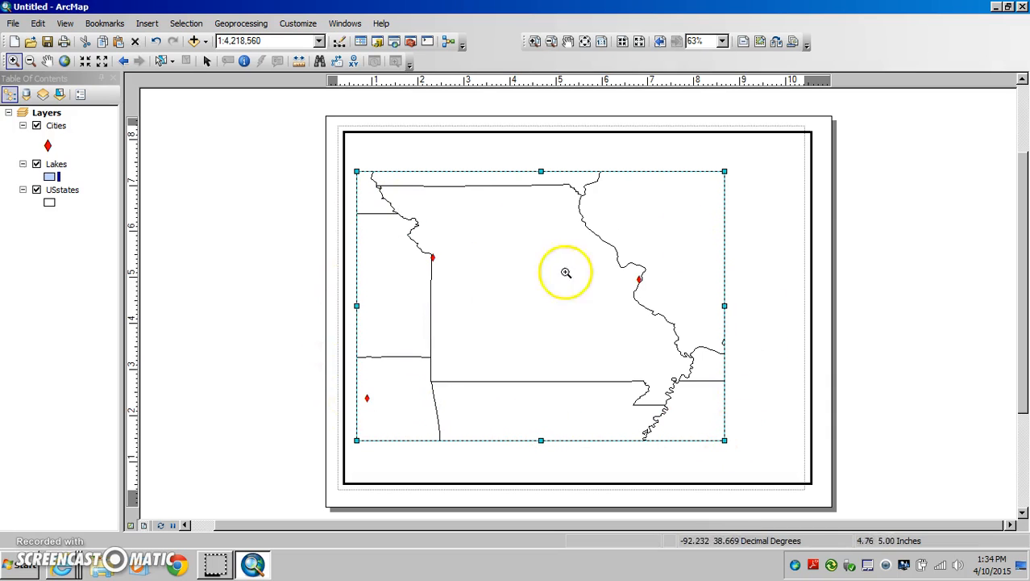
left_click(207, 60)
left_click_drag(725, 171, 569, 282)
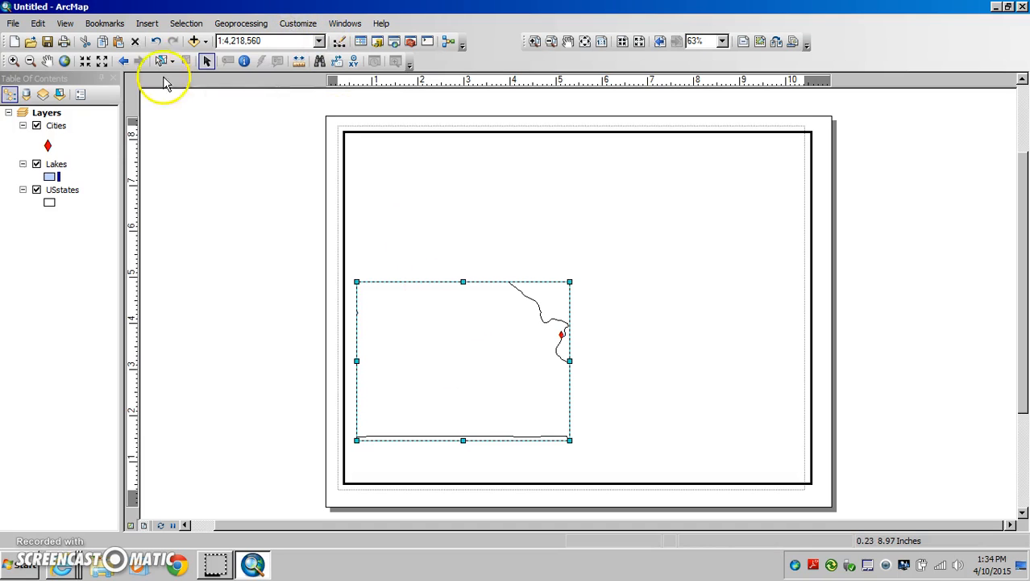
Insert the title "Cities of the United States" near the top of the layout.
left_click(155, 31)
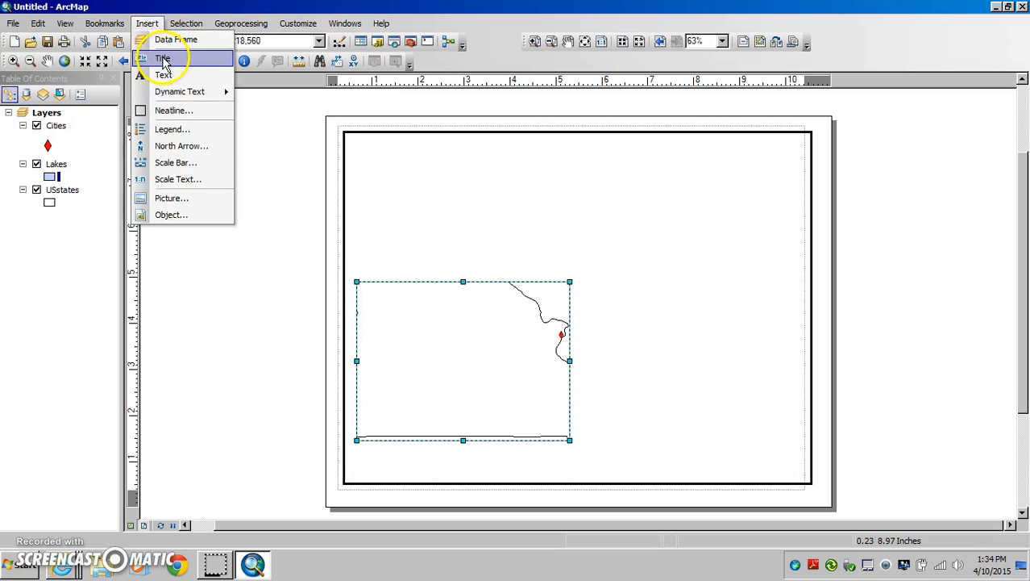
left_click(163, 60)
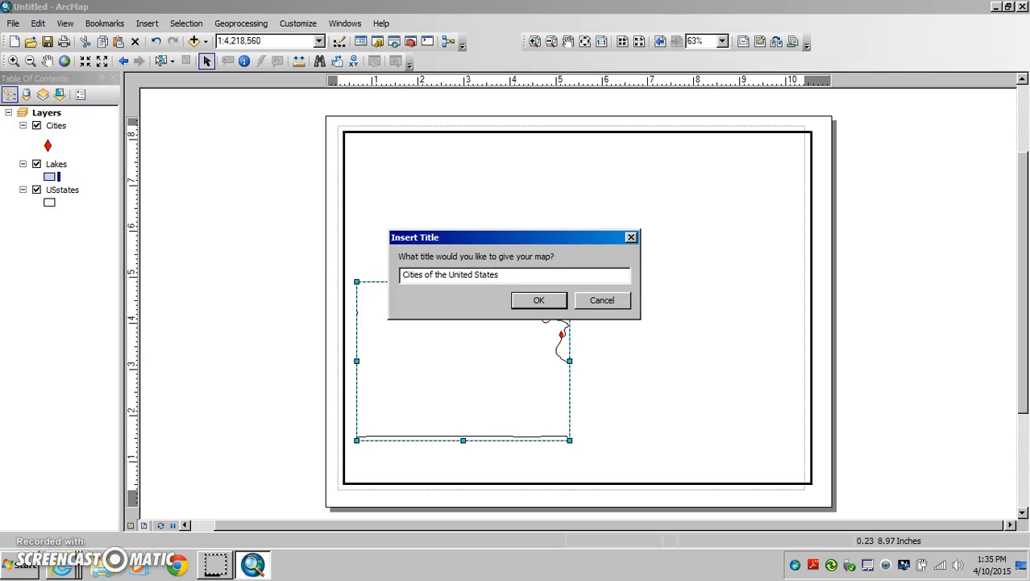
left_click(539, 301)
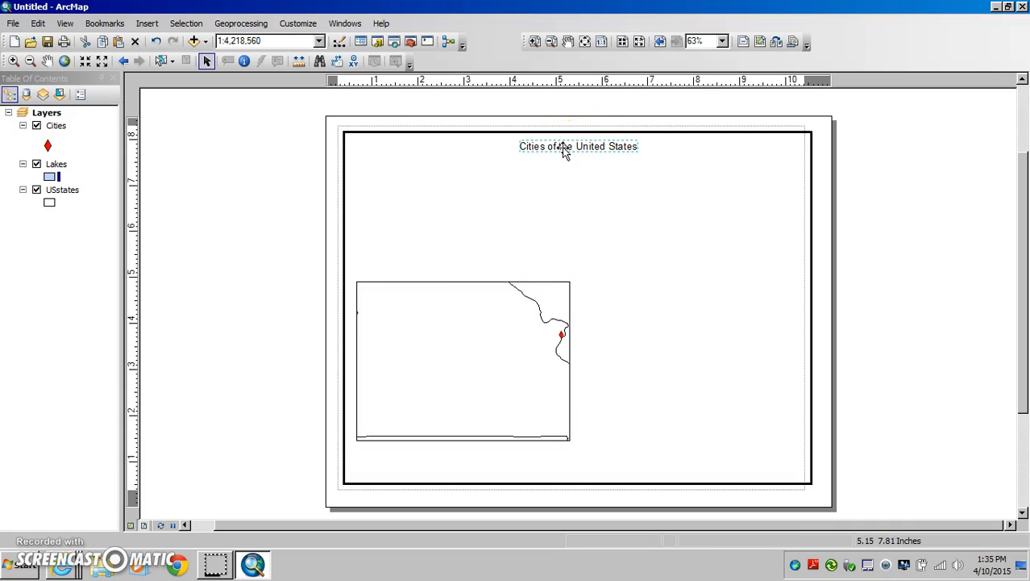
left_click(585, 166)
left_click(562, 152)
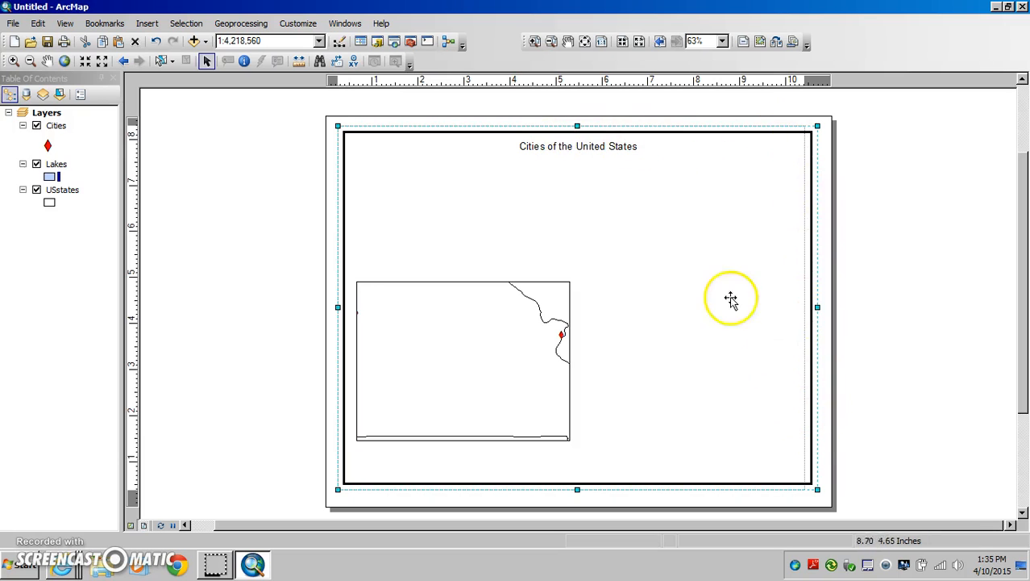
Change the font of the layout title "Cities of the United States" to Jokerman in its text symbol settings.
left_click(584, 152)
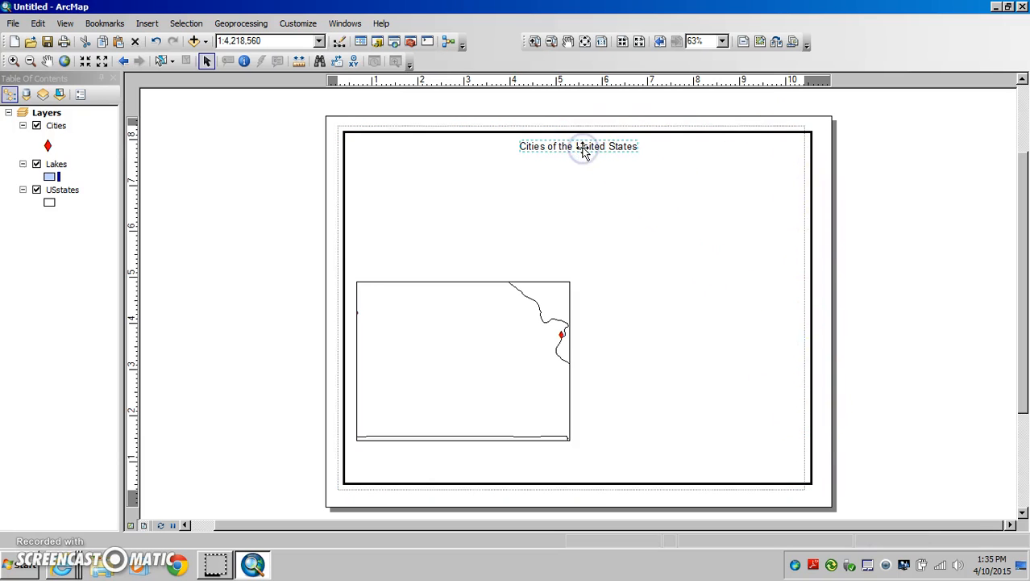
right_click(583, 150)
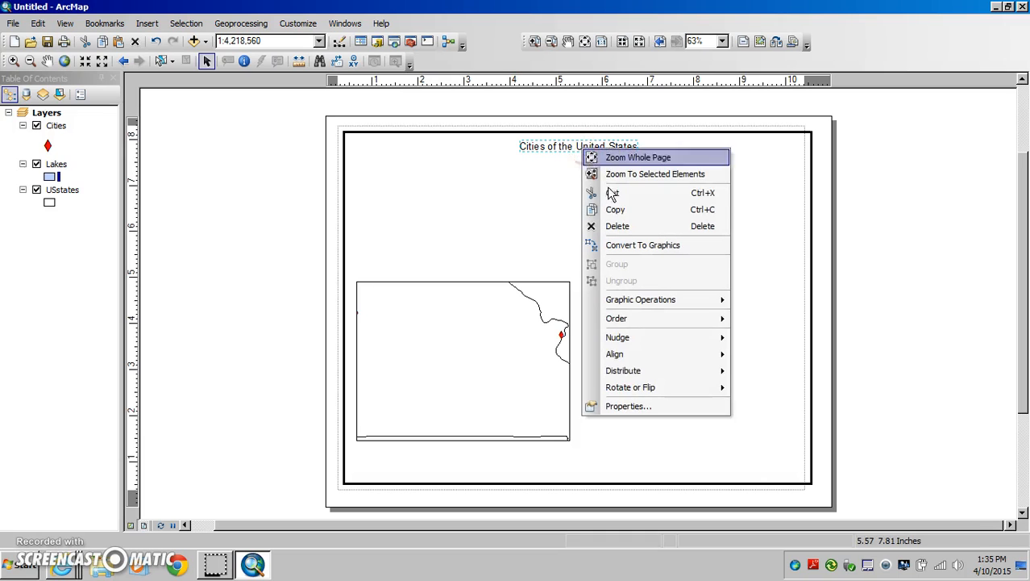
left_click(627, 406)
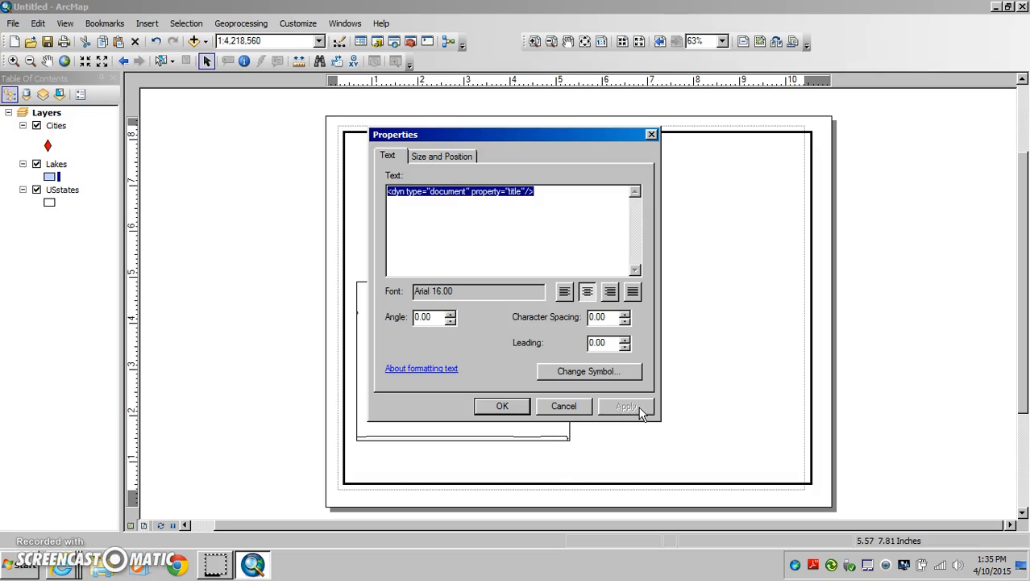
left_click(576, 373)
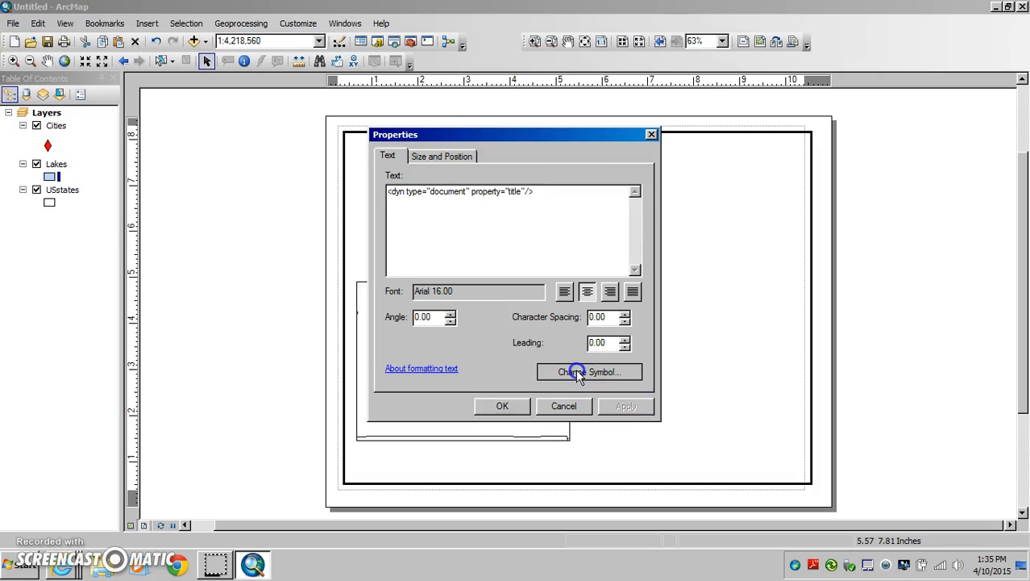
scroll(440, 266, "down", 3)
scroll(439, 266, "down", 6)
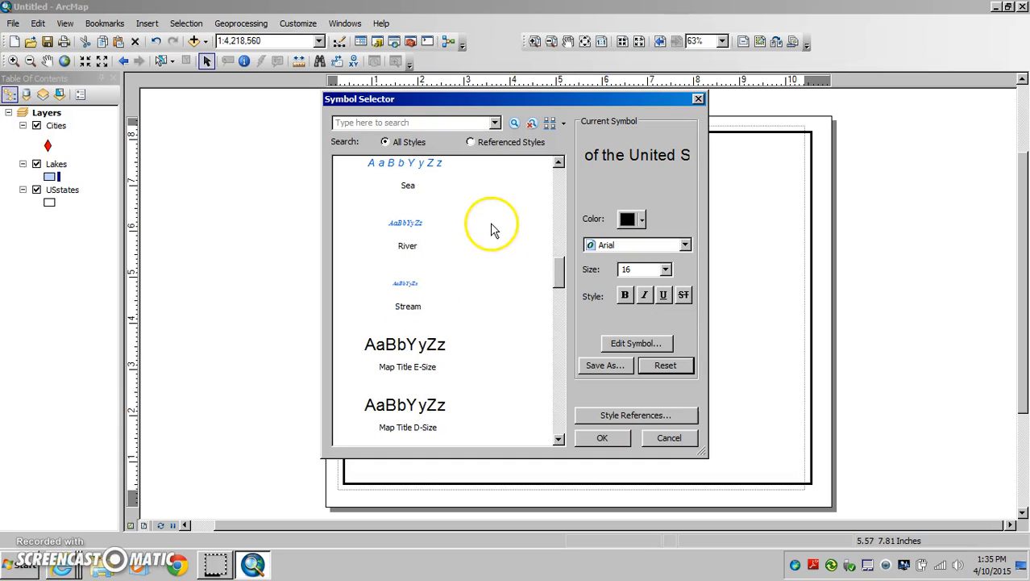
left_click(685, 245)
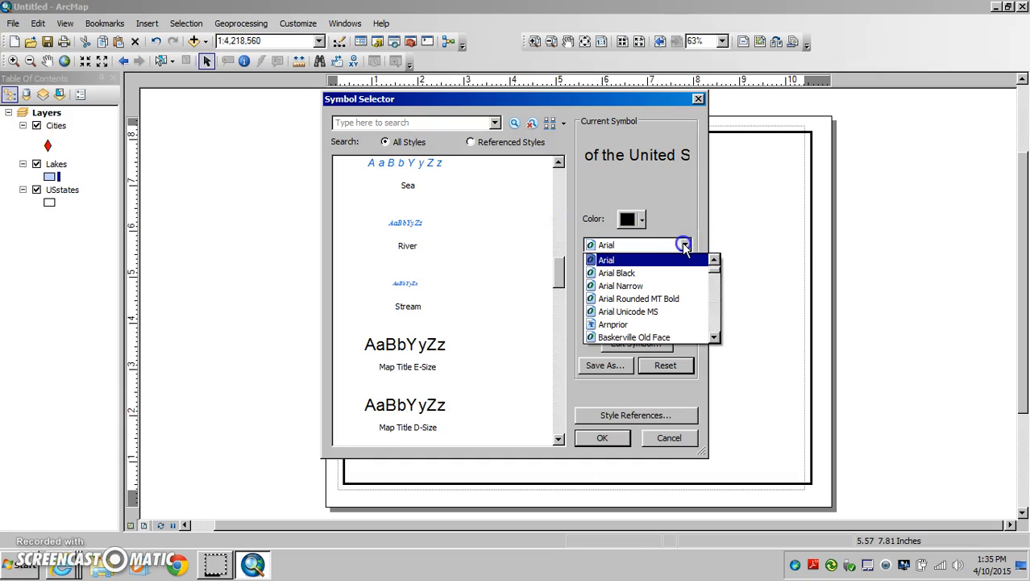
left_click_drag(715, 269, 713, 305)
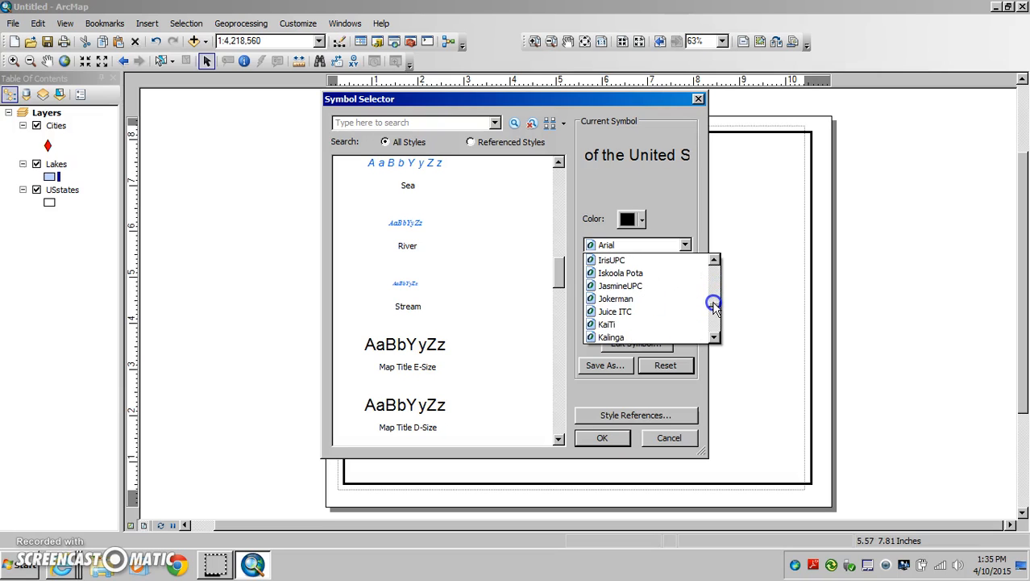
left_click(625, 298)
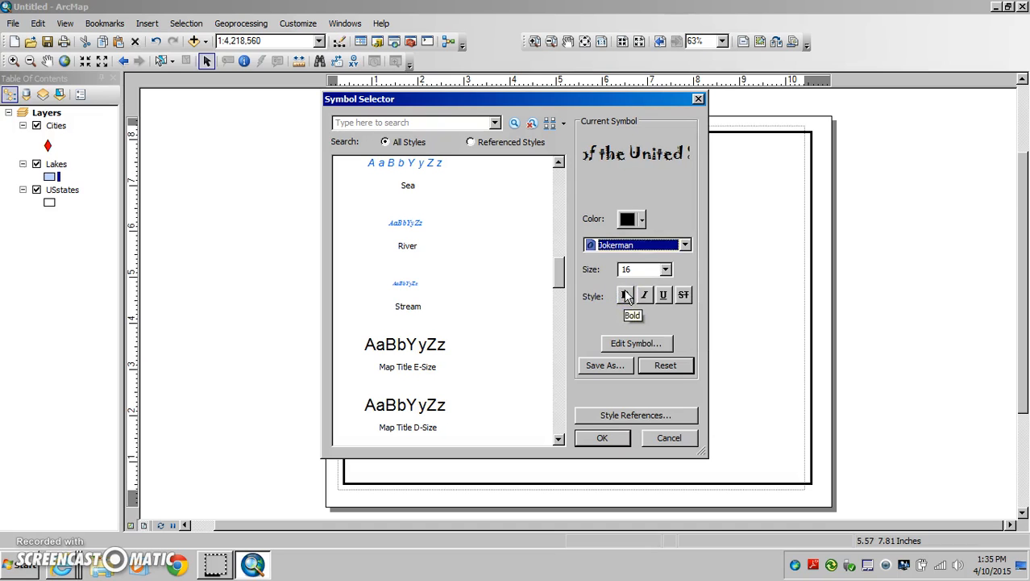
Set the title's text size to 48 and apply the symbol changes to the layout.
left_click(665, 269)
scroll(674, 320, "down", 1)
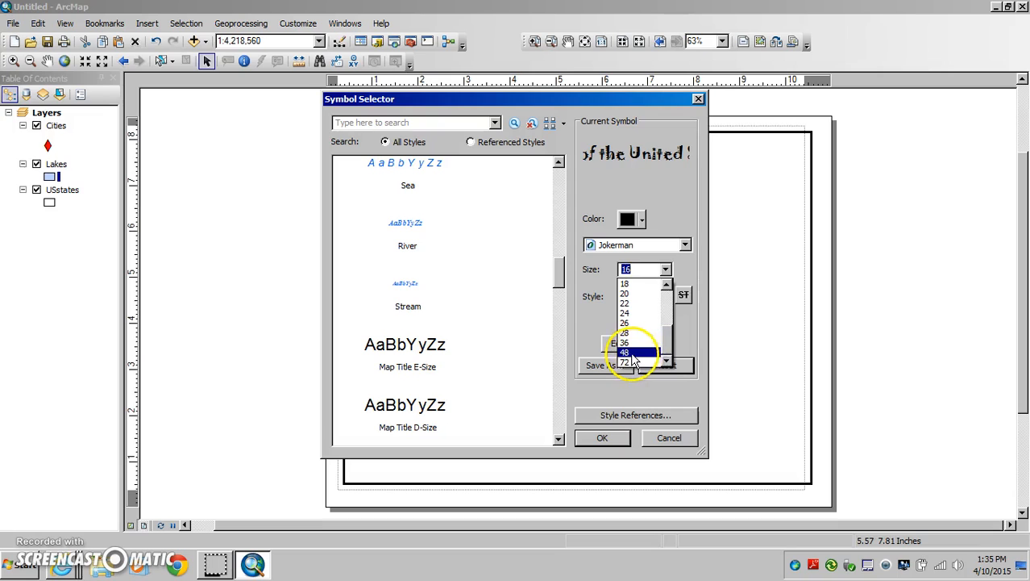
left_click(631, 353)
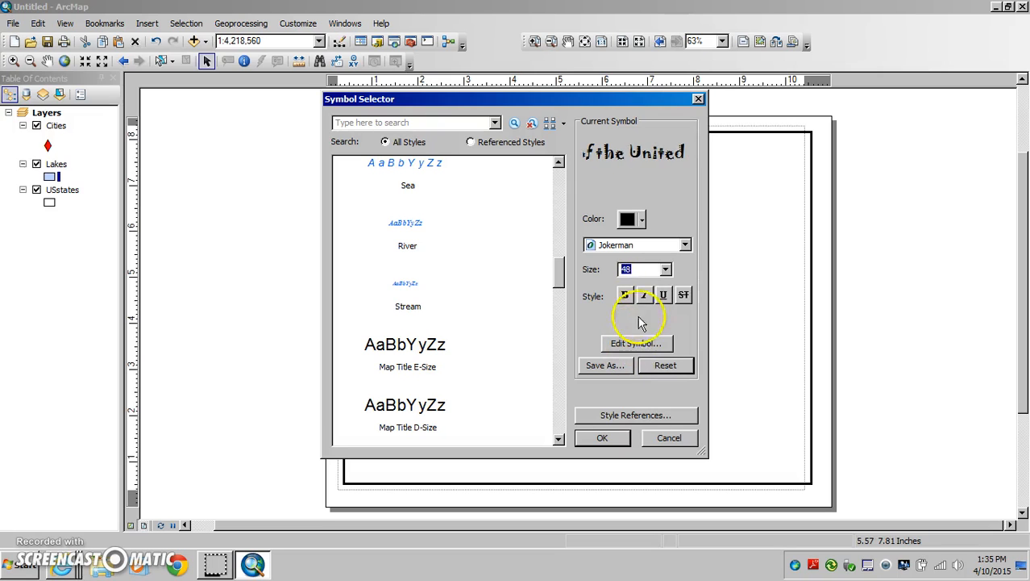
left_click(605, 440)
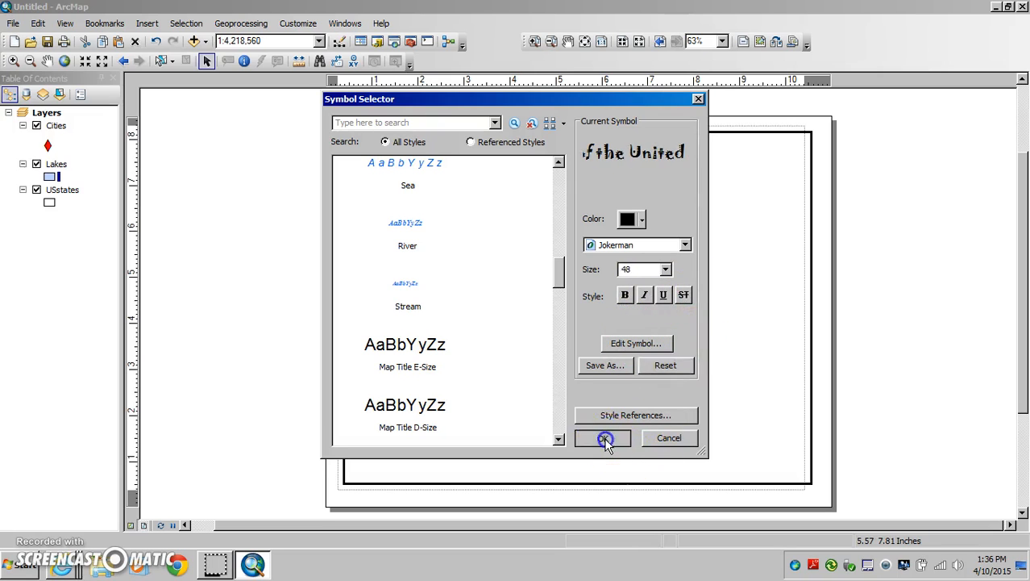
left_click(502, 407)
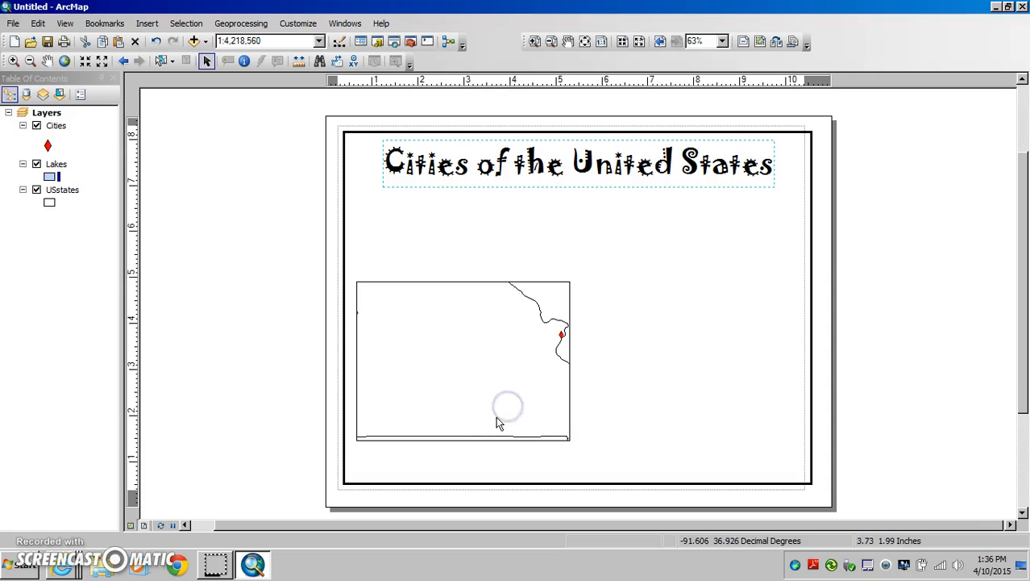